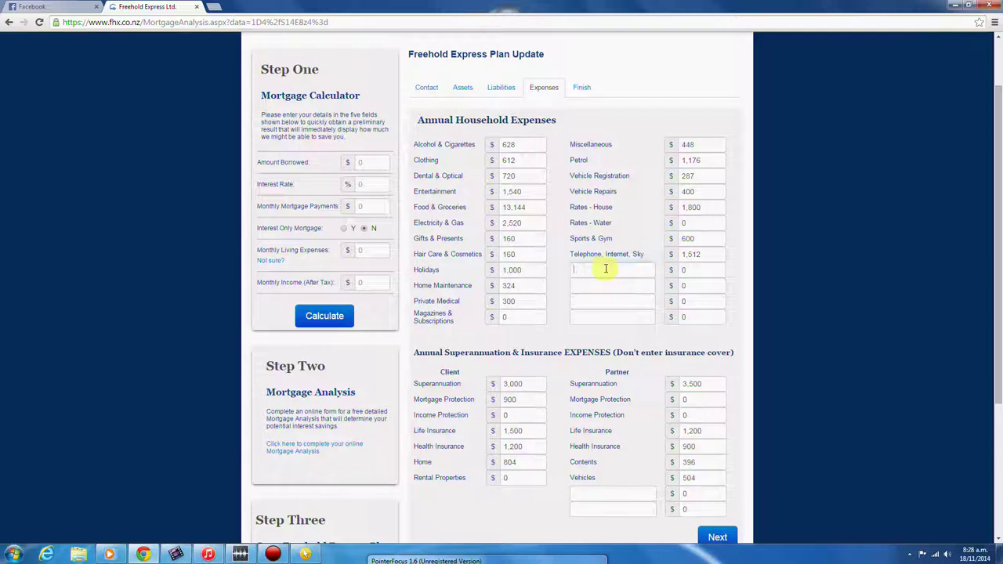
Step: Add a custom annual household expense labelled Hobbies with an amount of $424
text(Hobbi)
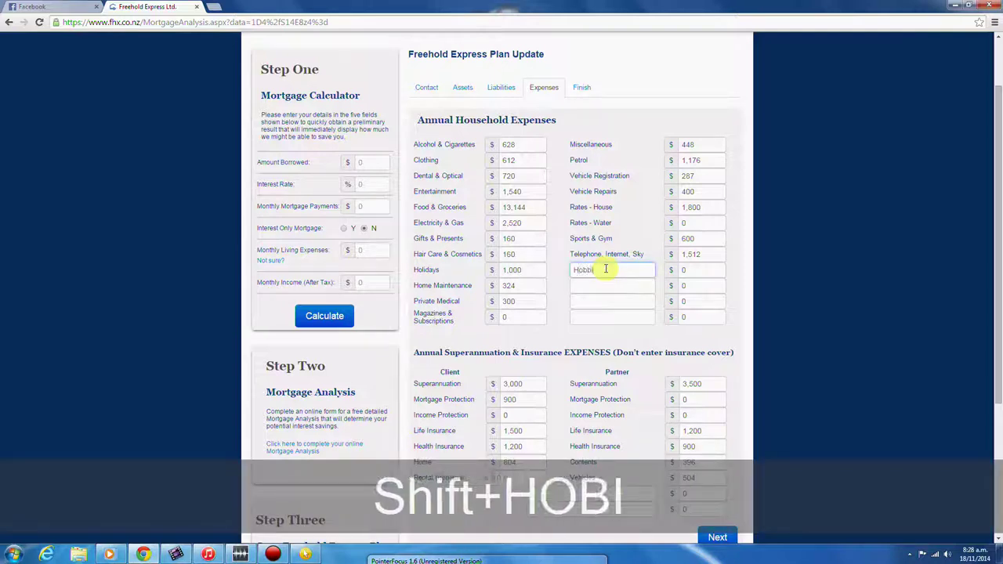
text(es)
click(696, 270)
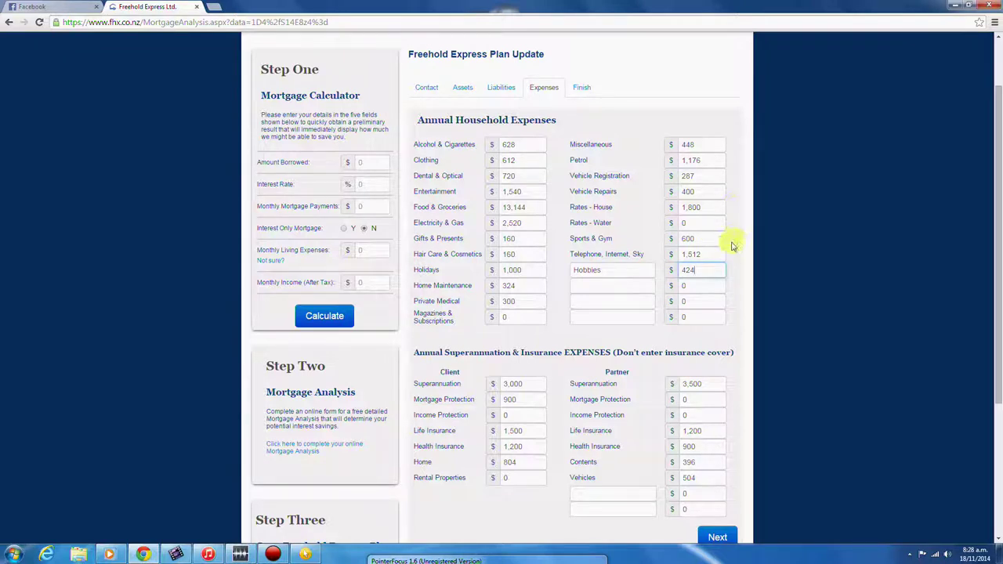
Step: Set the annual superannuation expense to 0 for both the client and the partner
click(515, 383)
text(0)
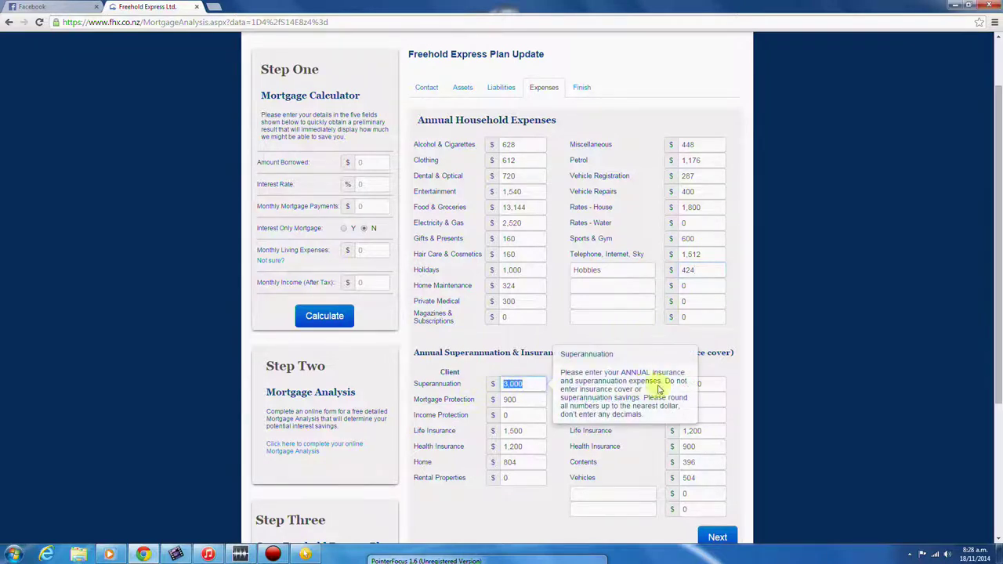
click(716, 384)
key(BackSpace)
click(732, 333)
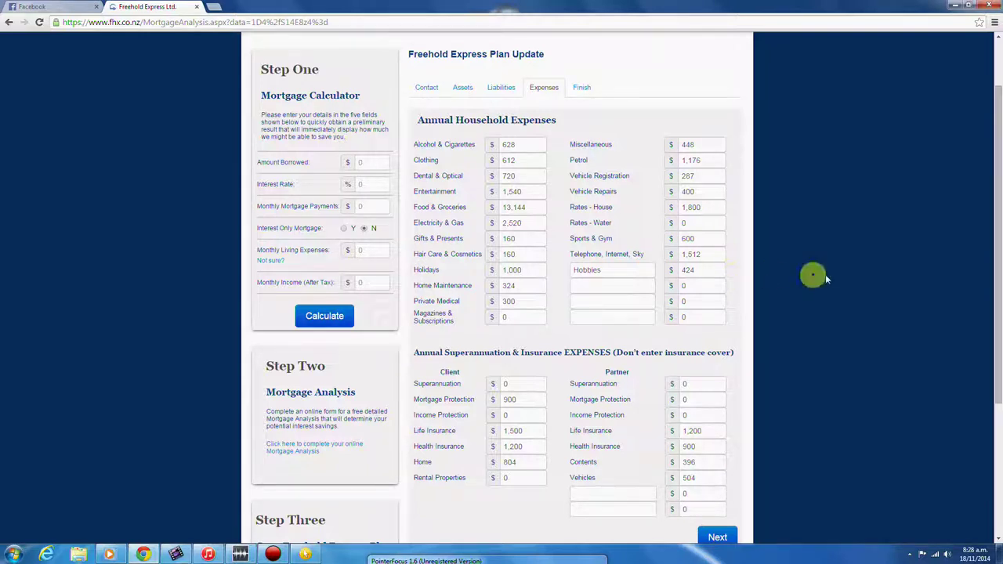
Step: Leave the plan update for the My Home page and open the Expenses Tracker
drag(997, 258, 986, 200)
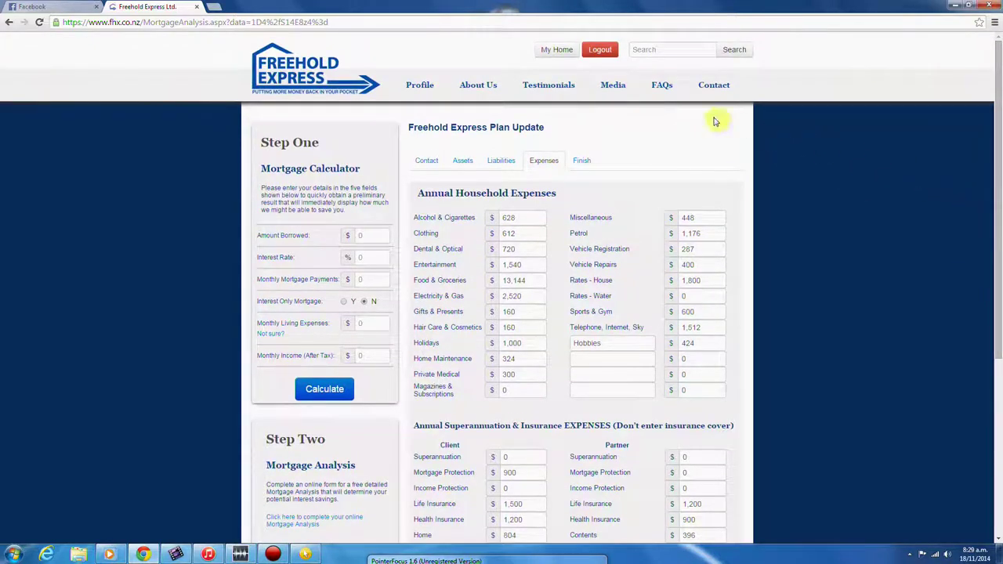
click(557, 50)
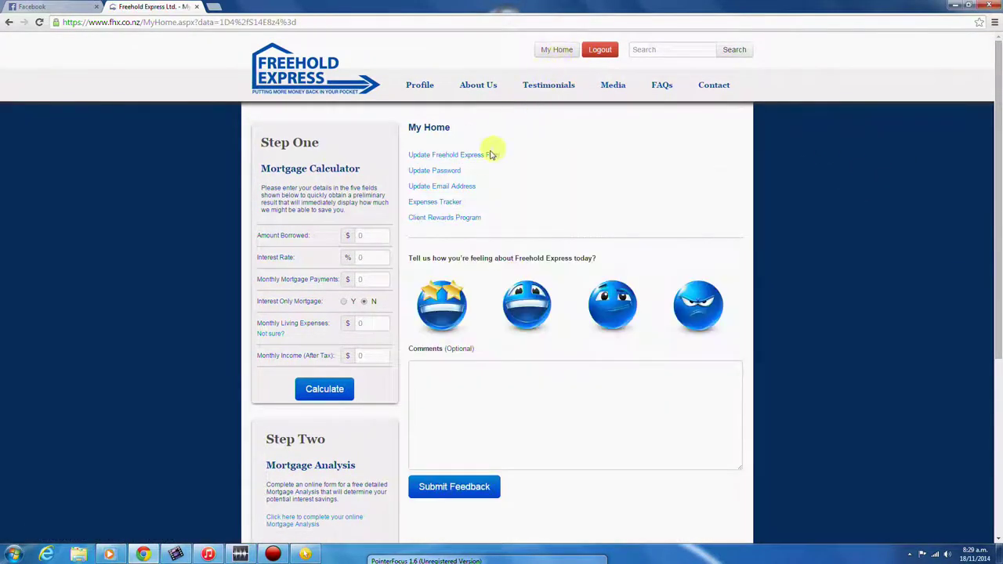
click(436, 203)
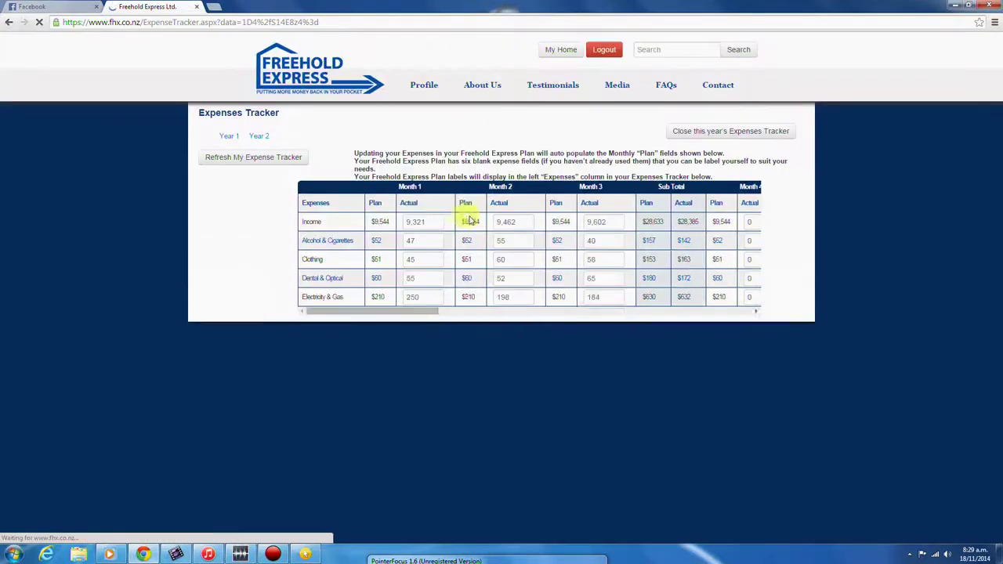
Step: Enter the Month 3 actuals: Miscellaneous Expenses 37, Petrol 100 and Private Medical Expenses 35
drag(698, 195, 365, 202)
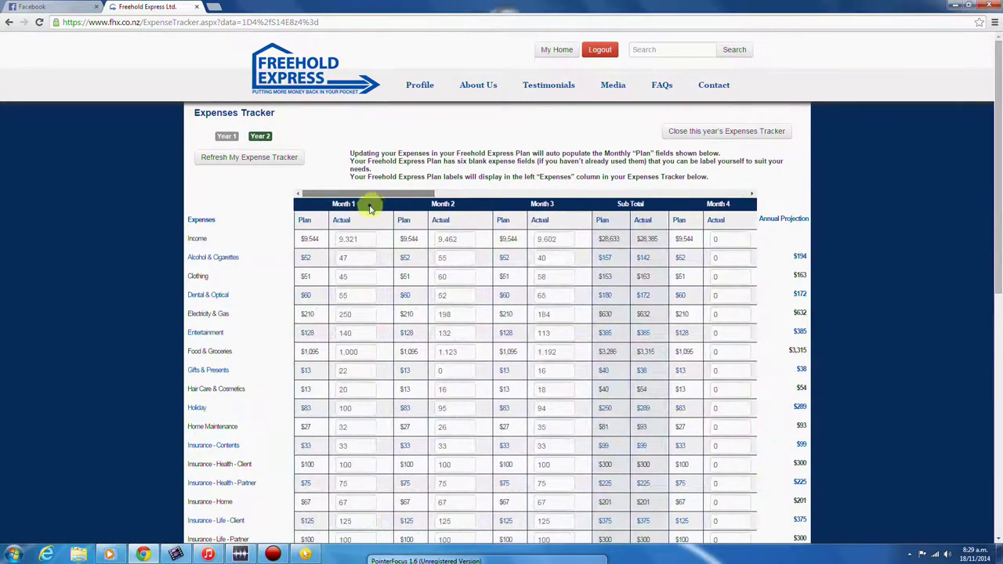
drag(992, 227, 995, 377)
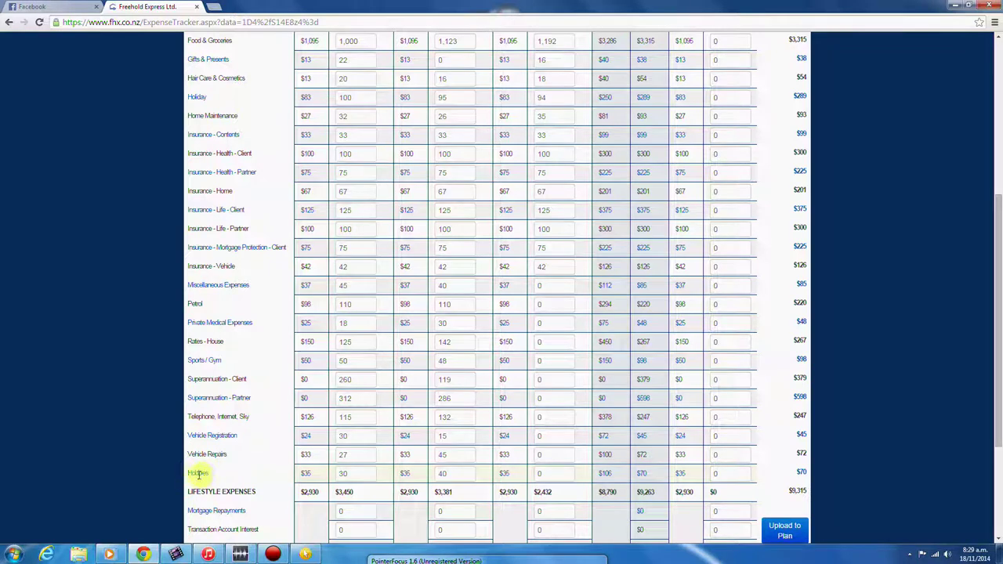
click(547, 289)
text(37)
click(556, 307)
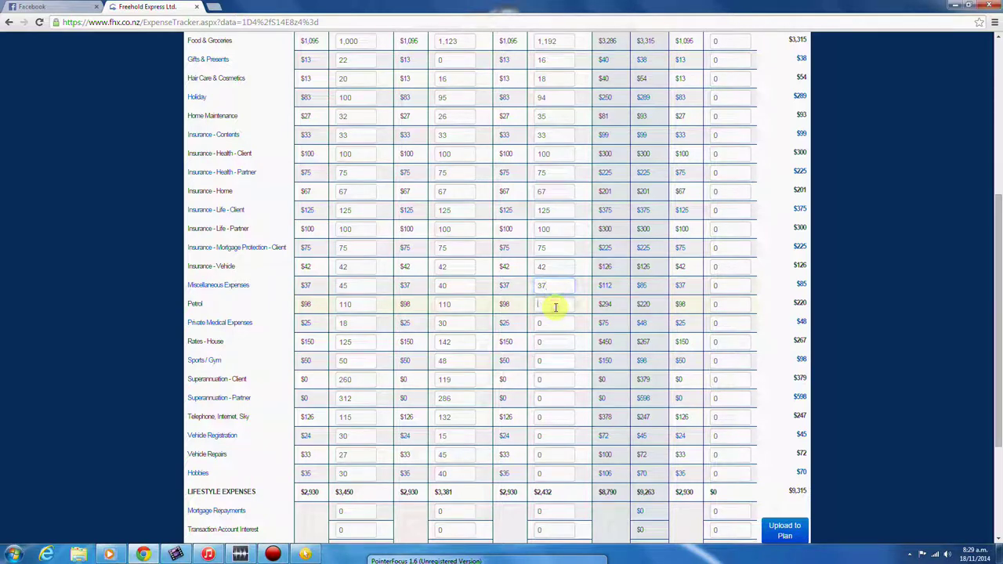
text(100)
click(551, 322)
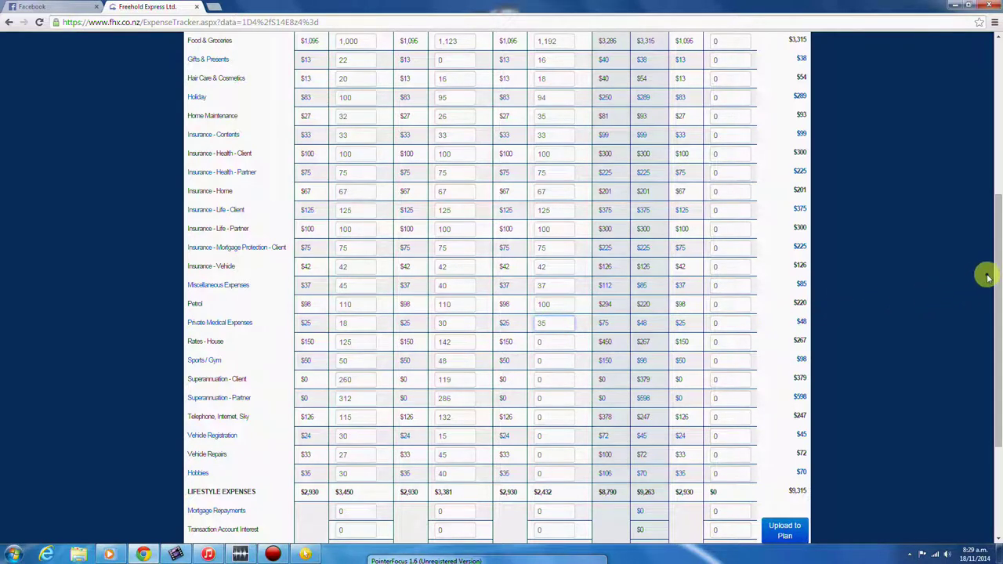
Step: Refresh the Expenses Tracker with the new actuals and review the Annual Projection figures for uploading to the plan
drag(999, 277, 987, 118)
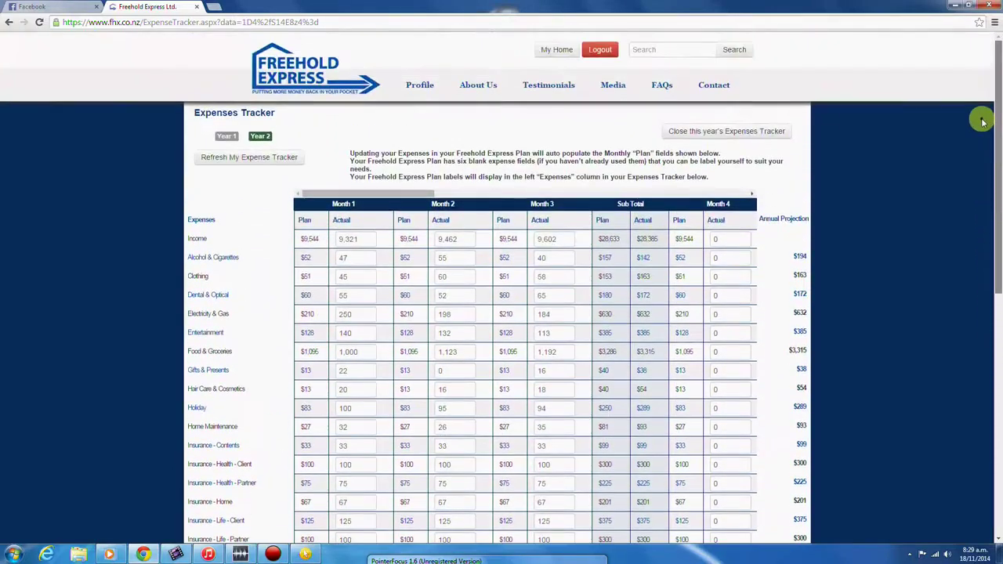
click(258, 160)
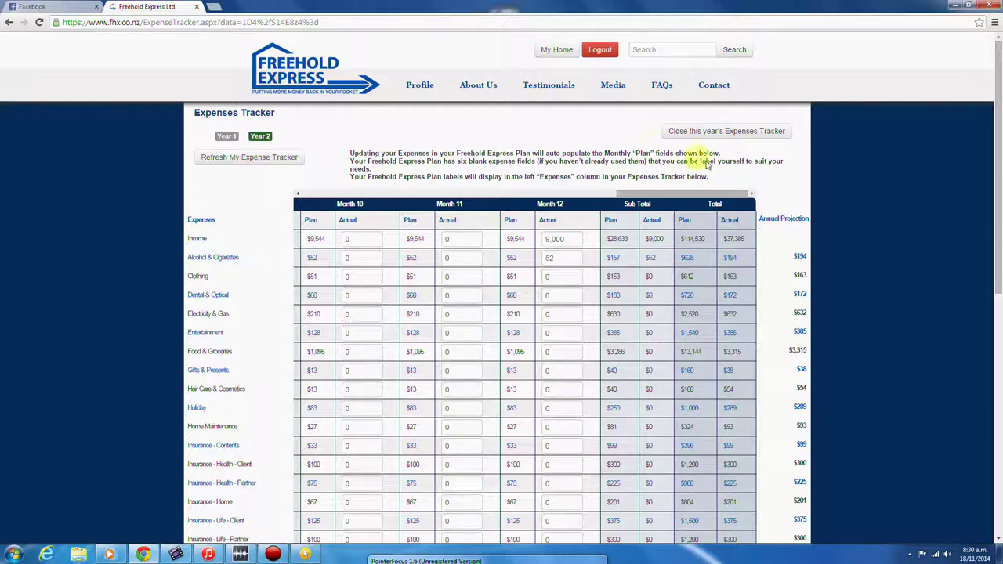
drag(999, 153, 999, 321)
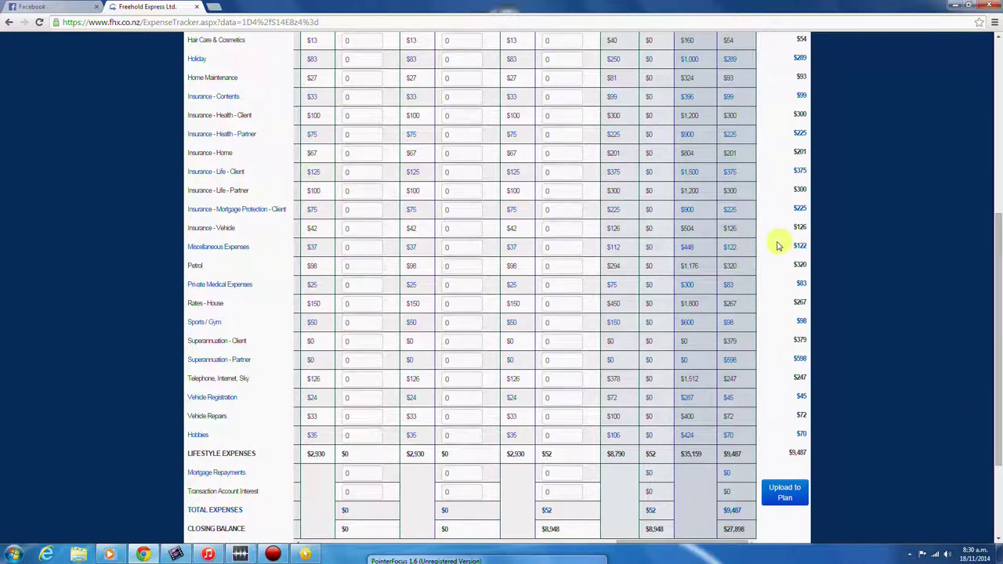
click(790, 492)
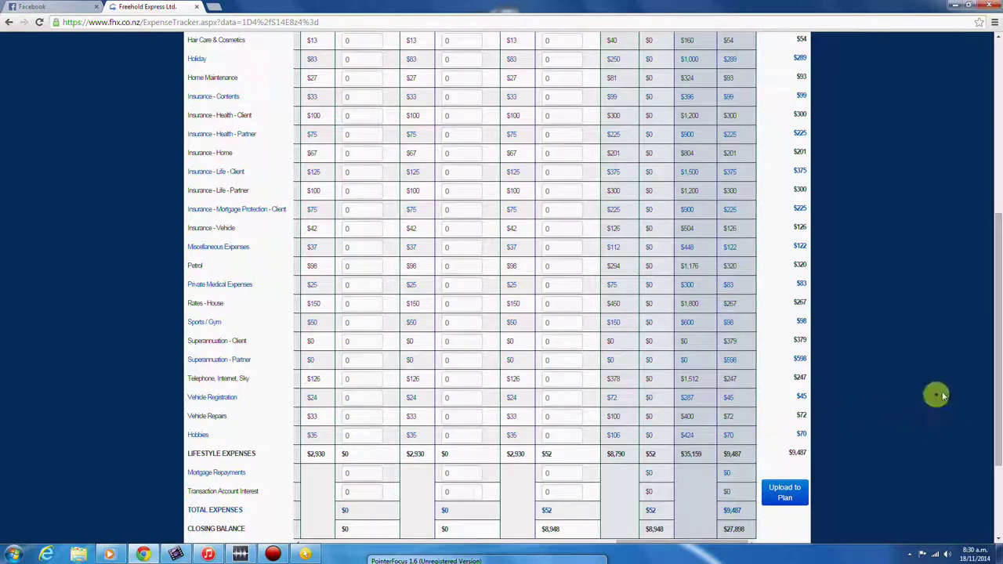
Step: Return to My Home, reopen the Freehold Express Plan update and show its annual household expenses
drag(996, 350, 995, 184)
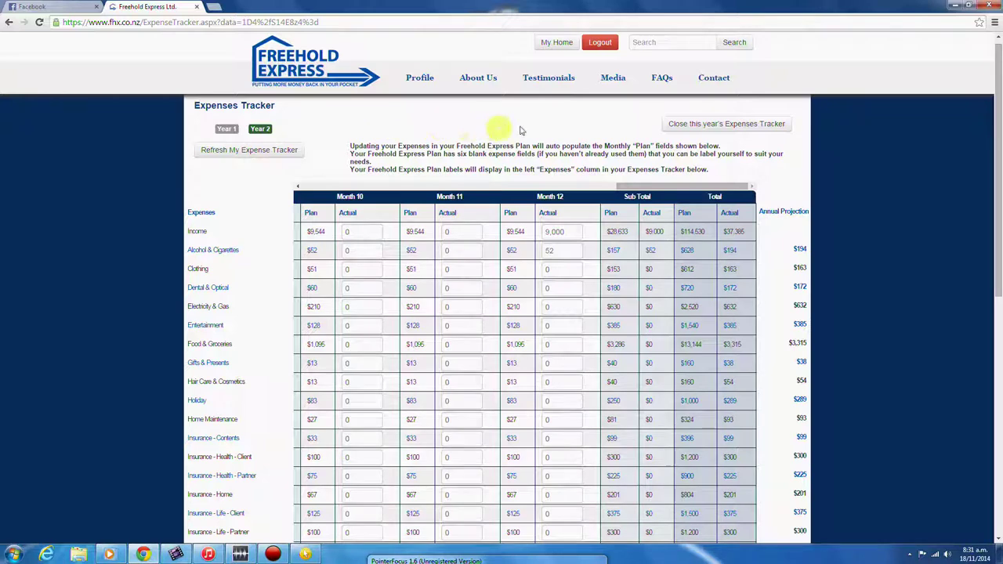
click(556, 44)
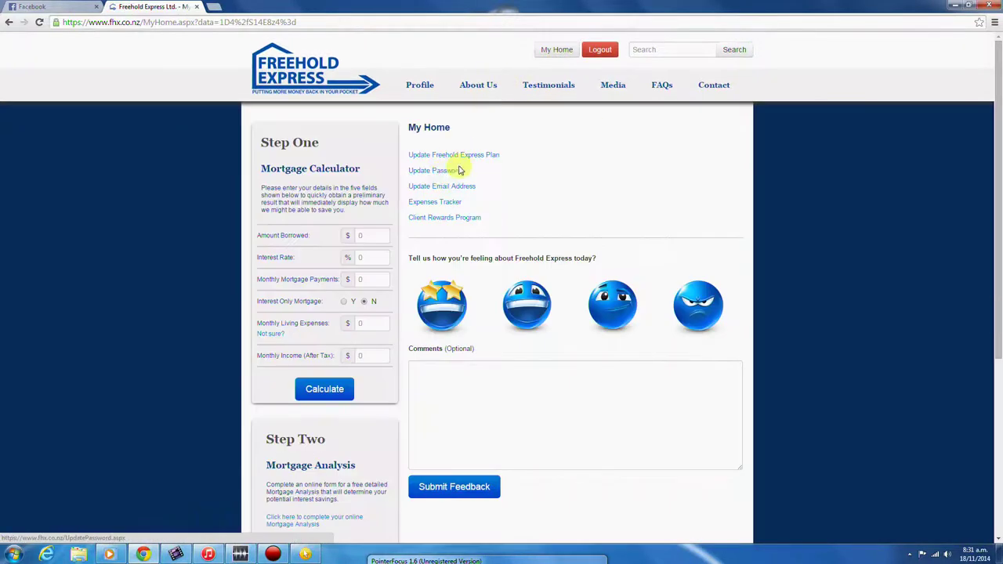
click(448, 156)
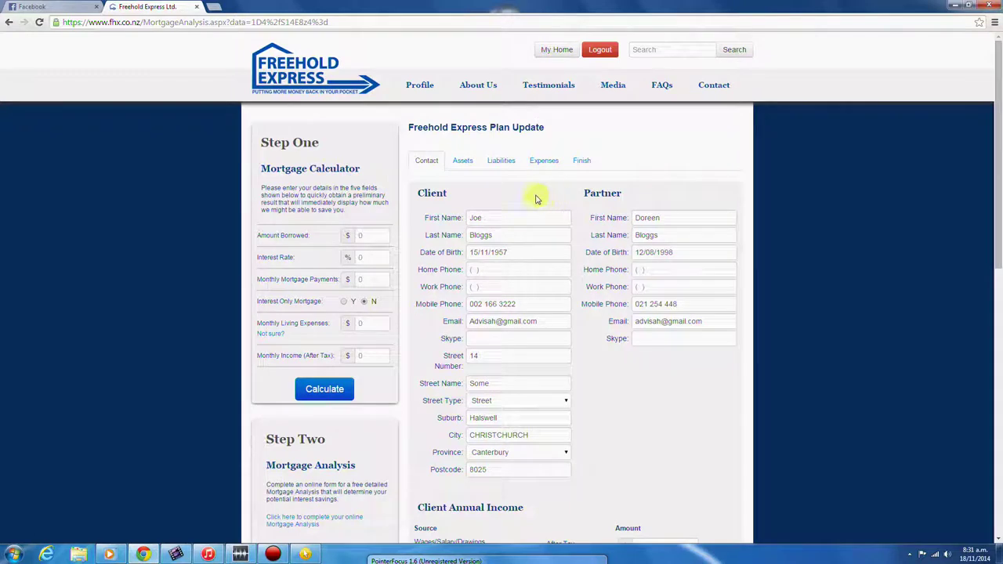
click(544, 163)
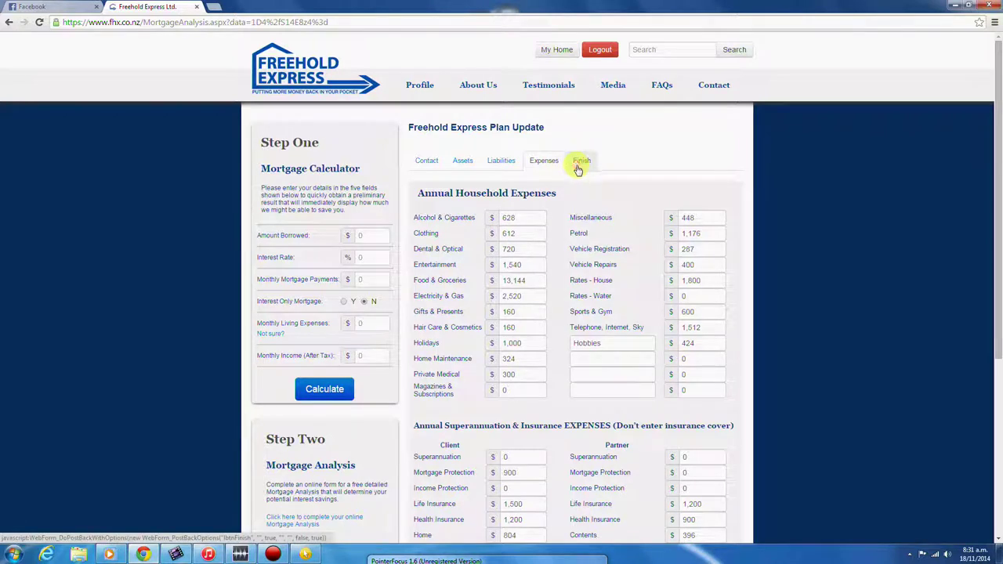
Step: Save and verify the plan from its Finish section, review the update summary to the end and mark the review completed
click(580, 165)
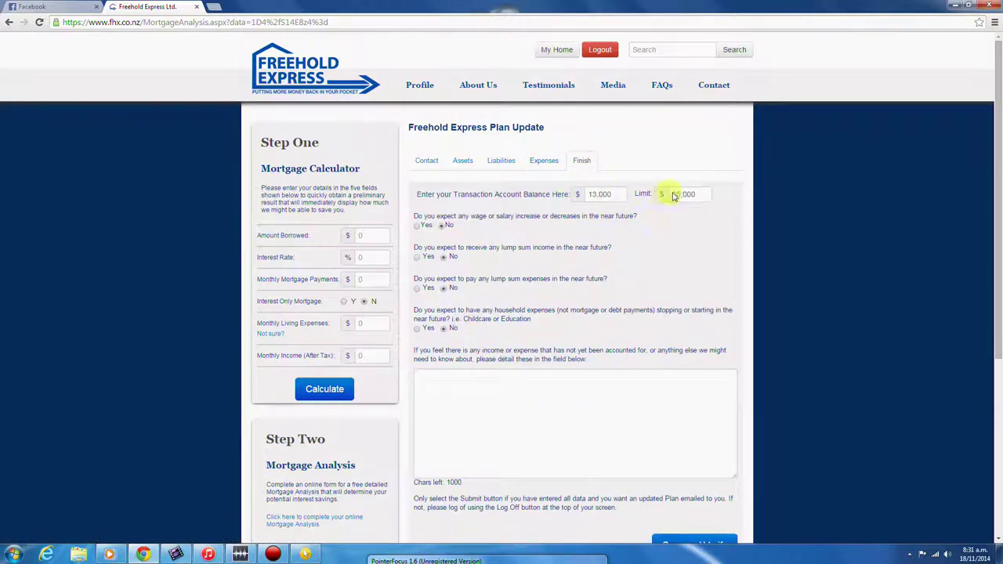
scroll(996, 204, down, 1)
scroll(996, 223, down, 2)
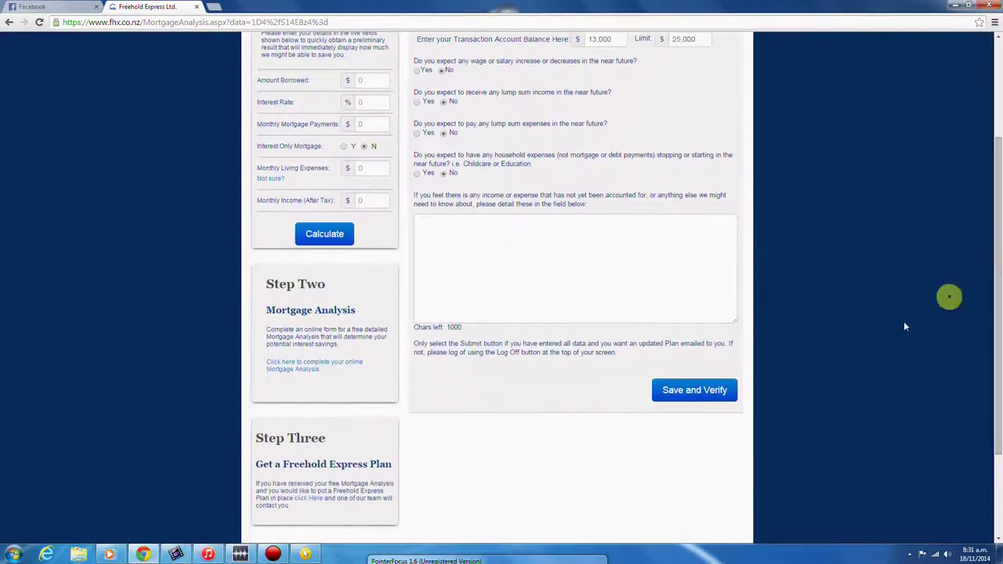
click(707, 390)
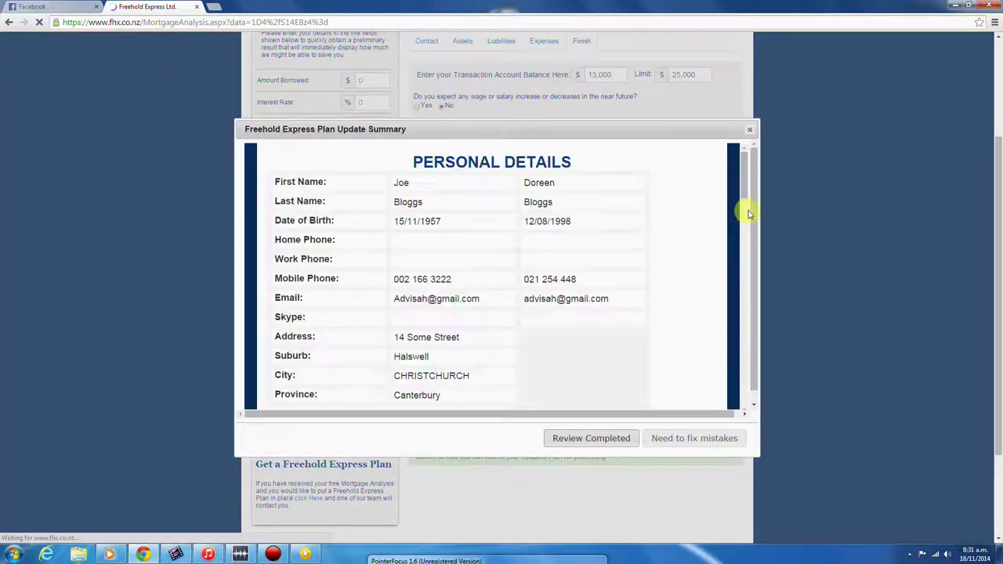
drag(745, 190, 740, 400)
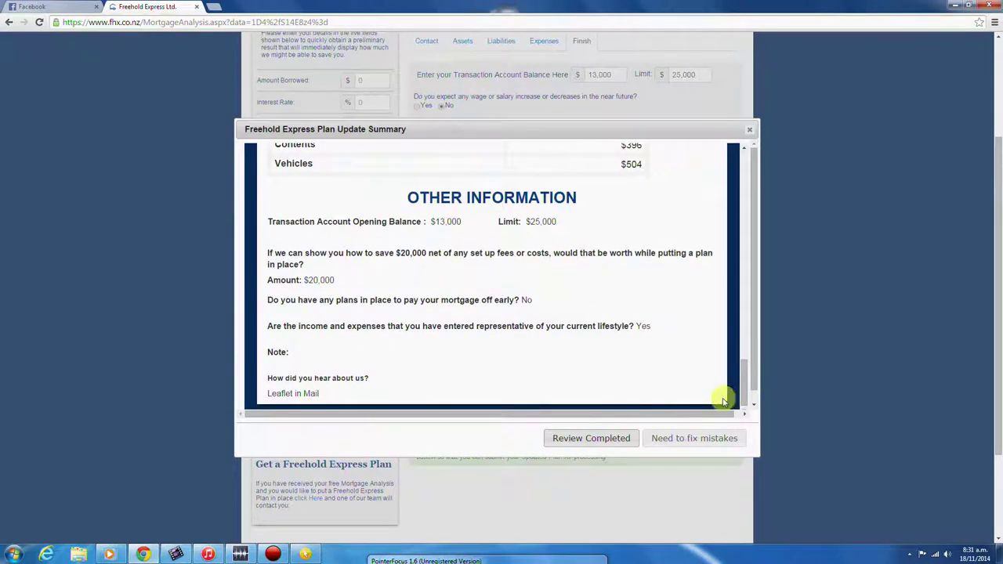
click(596, 444)
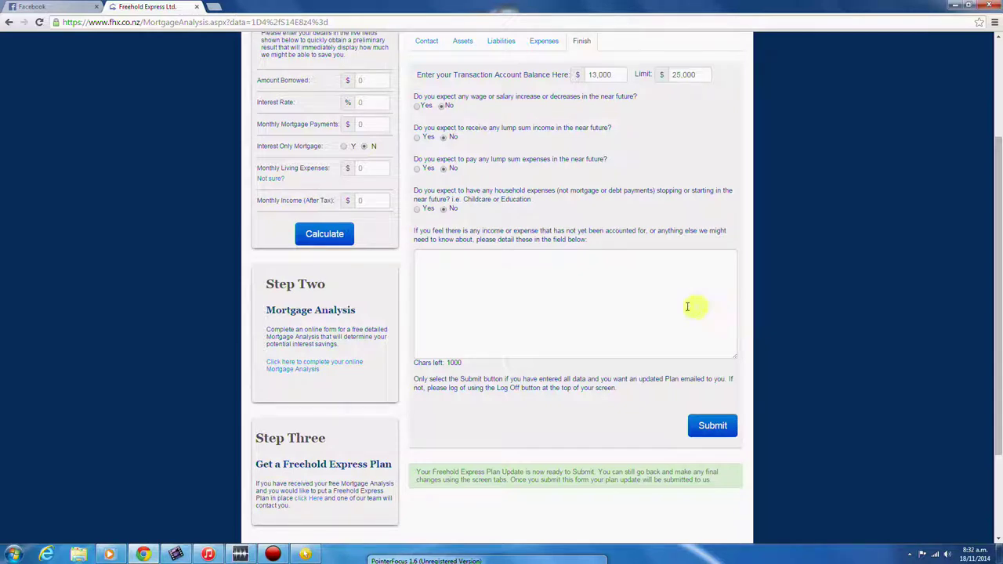
Step: Submit the Freehold Express Plan update and log out of the account
click(710, 424)
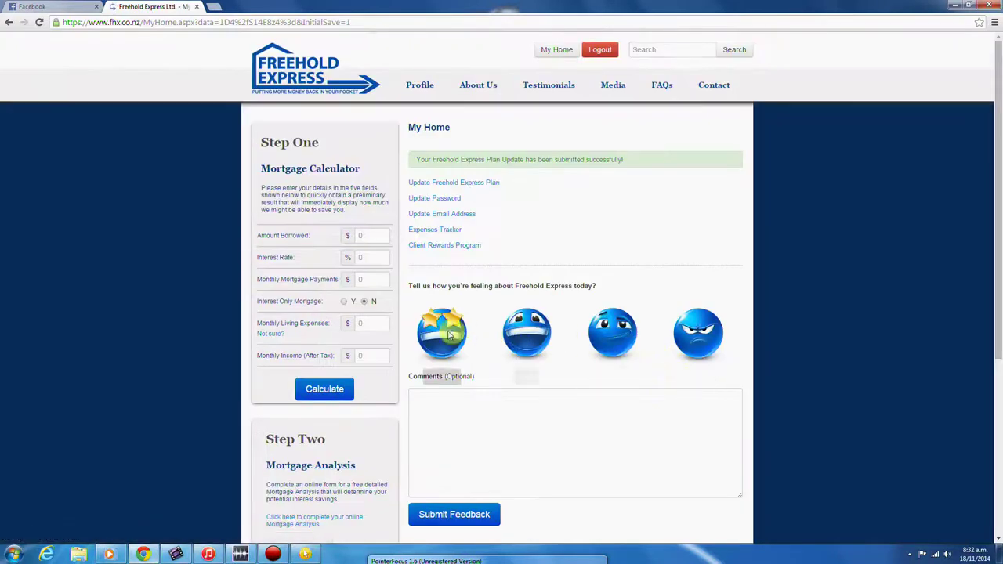
click(598, 49)
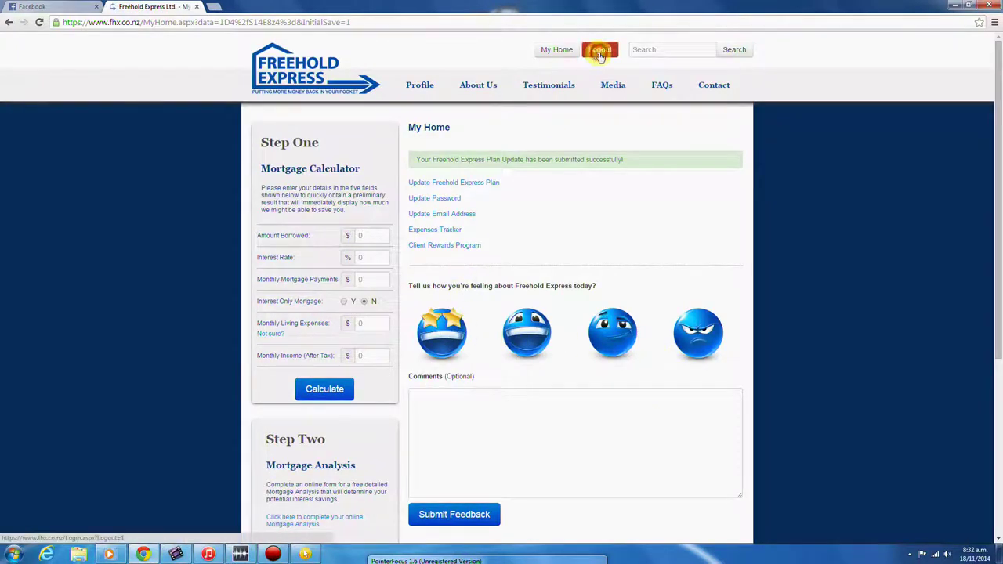